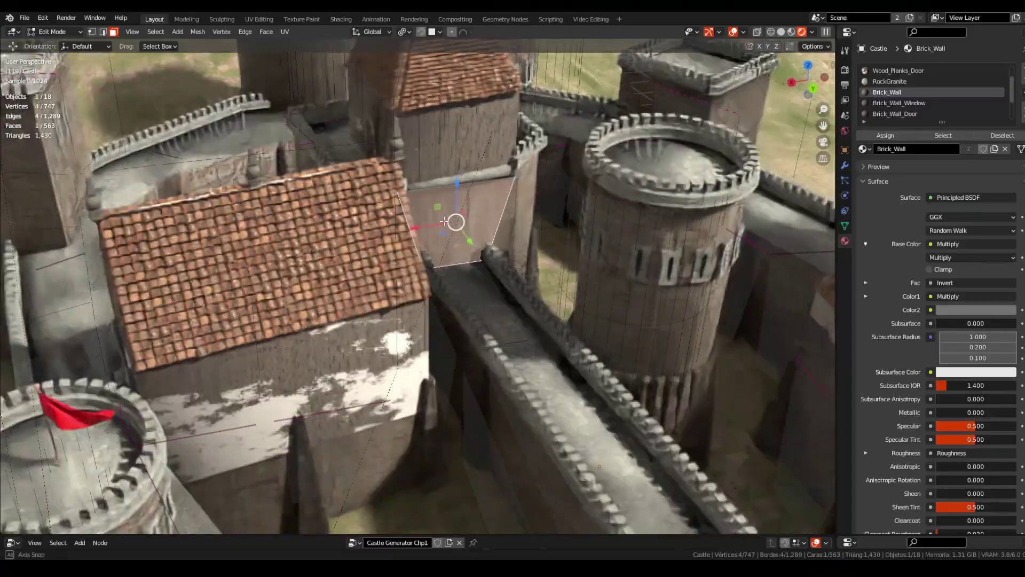
Step: Assign the Brick_Wall_Door material to the selected castle wall face at the end of the walkway
scroll(418, 288, "down", 4)
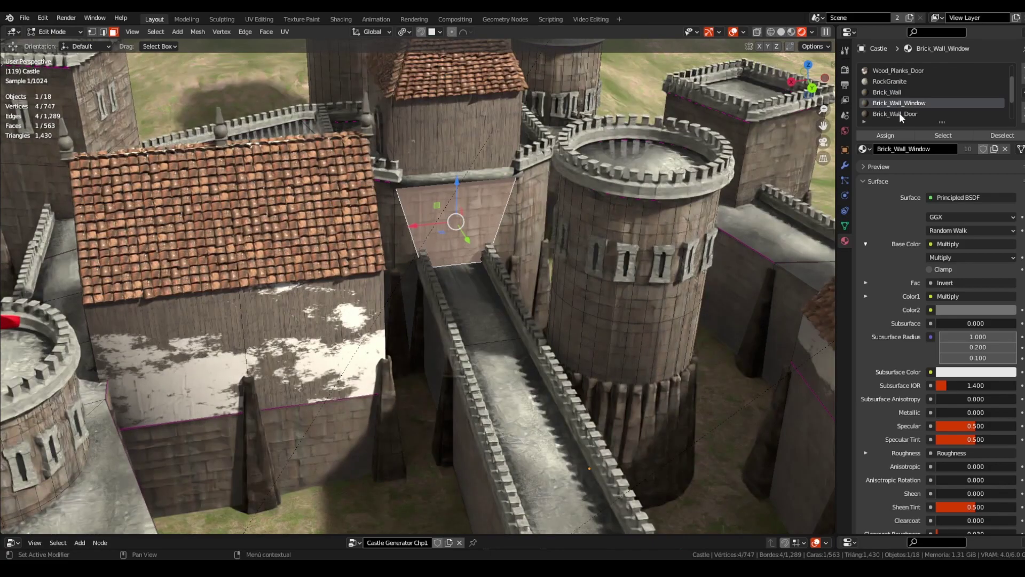
left_click(899, 113)
left_click(888, 136)
scroll(457, 230, "up", 5)
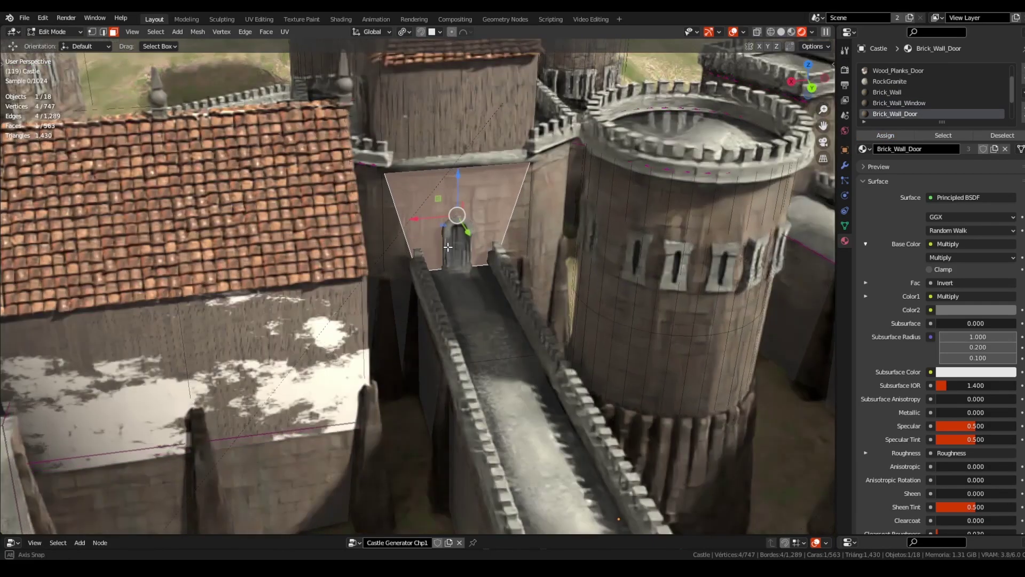
scroll(447, 234, "up", 5)
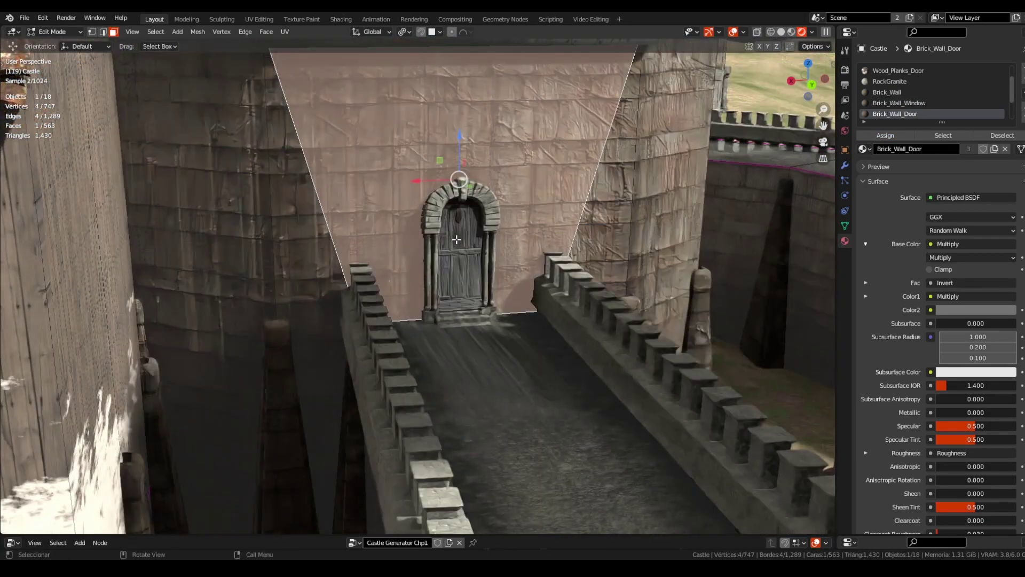
middle_click_drag(459, 240, 445, 236)
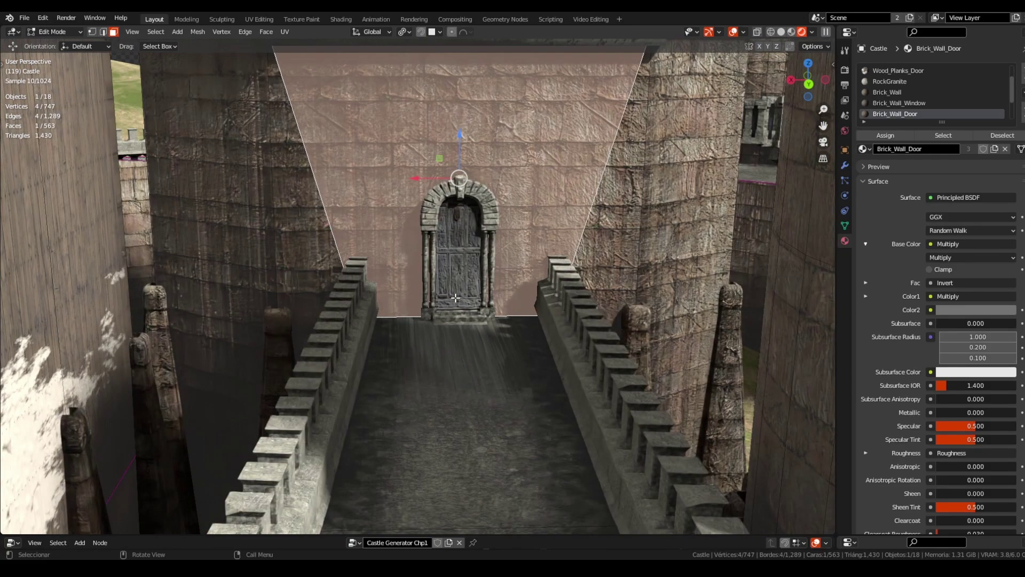
Step: Examine the Doors frame of the Castle Generator Chp1 node tree in a maximized node editor
key("ctrl+space")
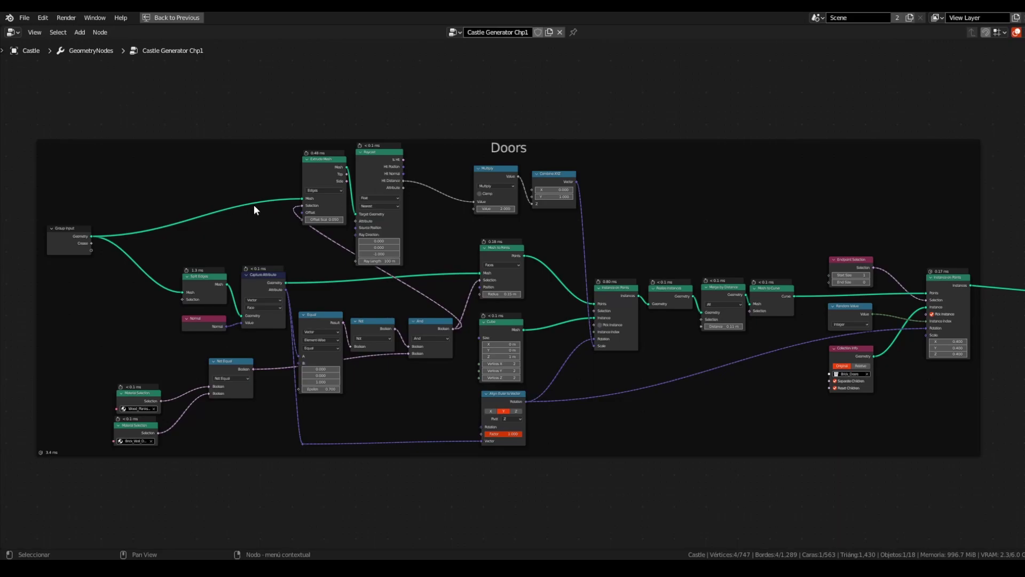
scroll(283, 198, "up", 2)
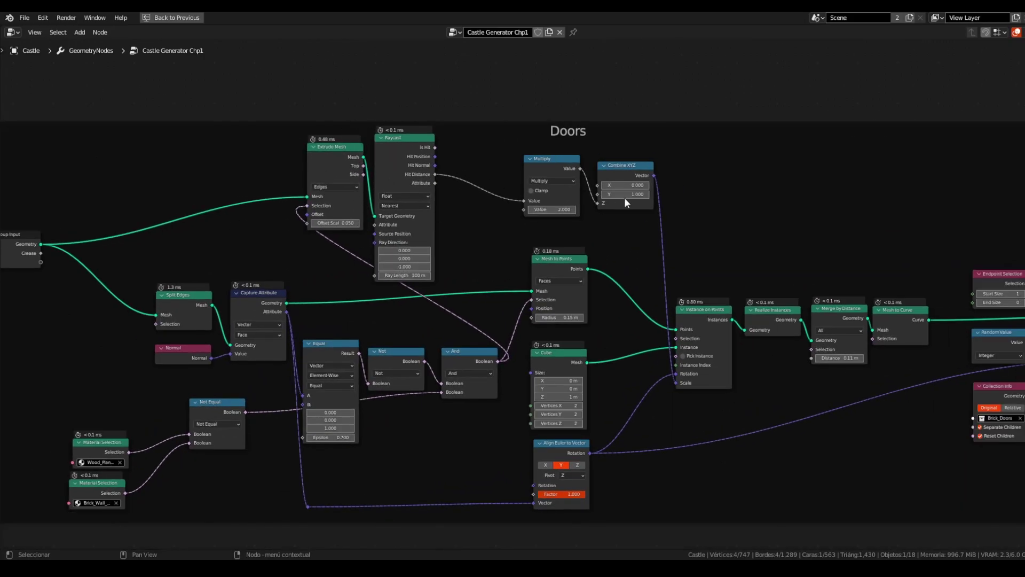
middle_click_drag(624, 252, 651, 200)
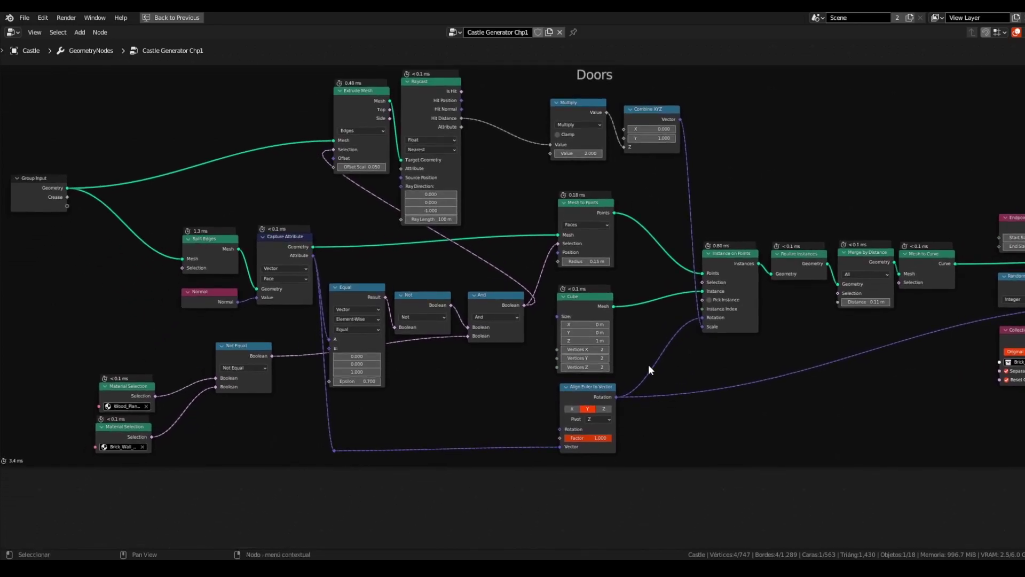
middle_click_drag(617, 235, 220, 249)
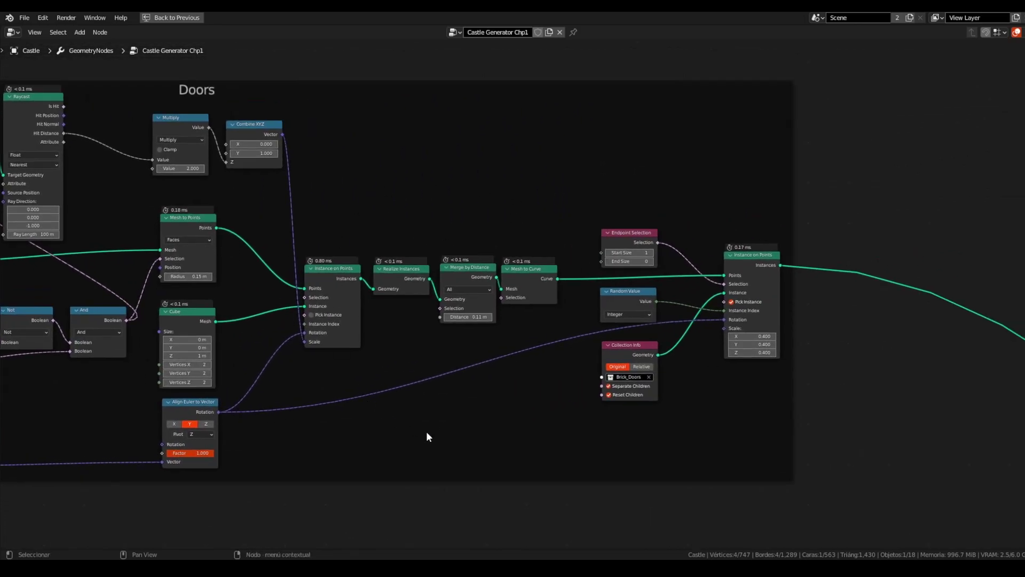
scroll(610, 194, "down", 2)
middle_click_drag(341, 203, 567, 230, "shift")
scroll(581, 235, "down", 1)
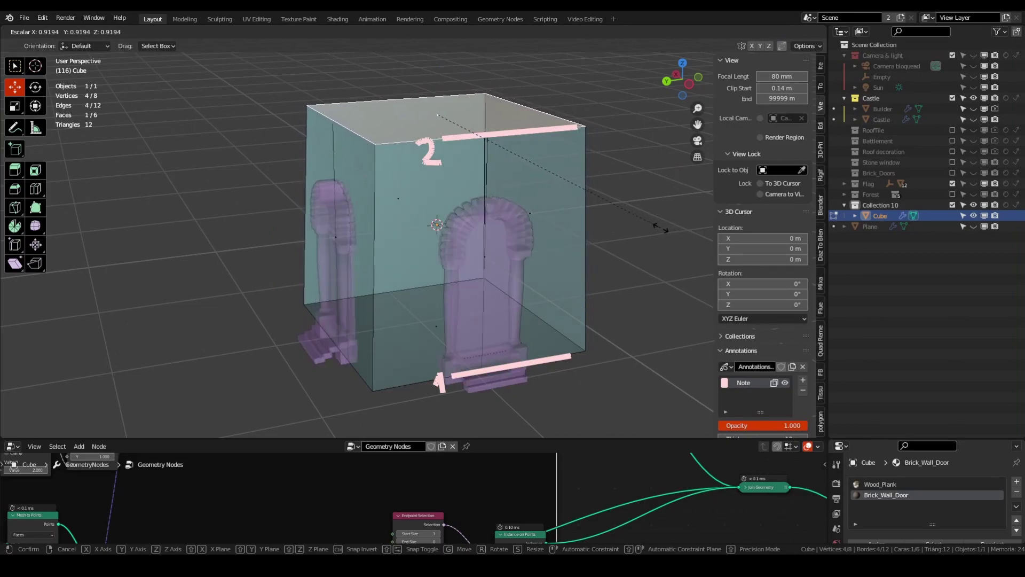
Step: Scale down the selected top face of the cube
key("s")
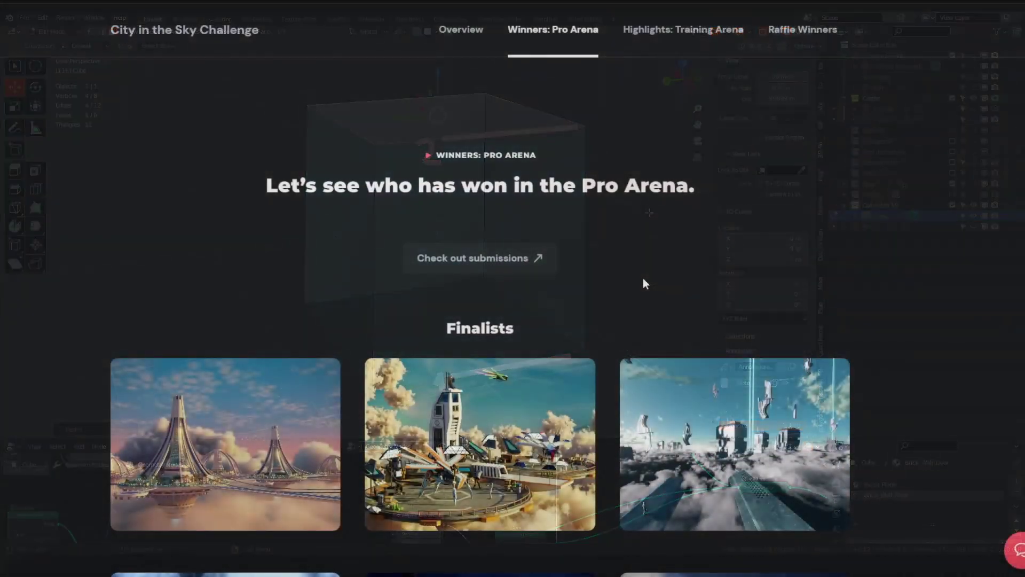
Step: Browse the Pro Arena finalists of the City in the Sky Challenge website and open an entry
scroll(643, 283, "down", 15)
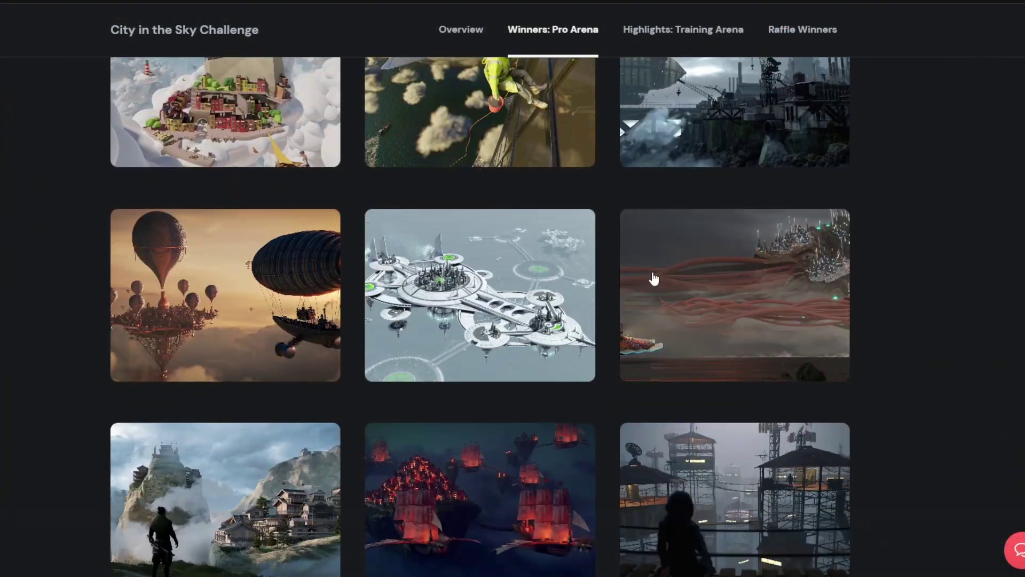
left_click(653, 278)
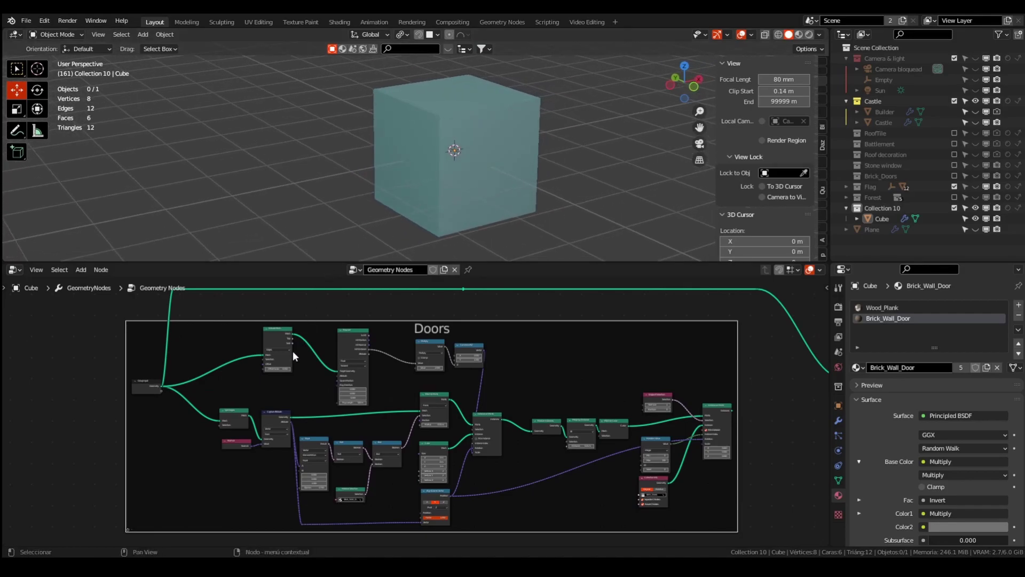
Step: Preview the Extrude Mesh node's result in the Doors frame and cut its Mesh preview link
scroll(292, 351, "up", 4)
middle_click_drag(287, 352, 441, 355)
middle_click_drag(609, 366, 575, 365)
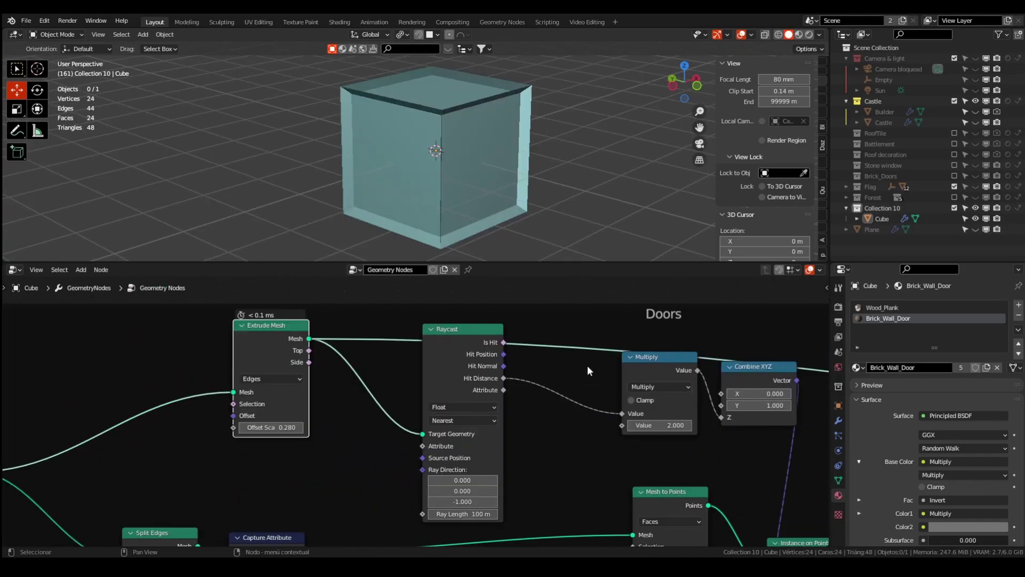
mouse_move(587, 364)
middle_mouse_down()
mouse_move(572, 360)
mouse_move(577, 369)
middle_mouse_up()
middle_click_drag(595, 332, 570, 307)
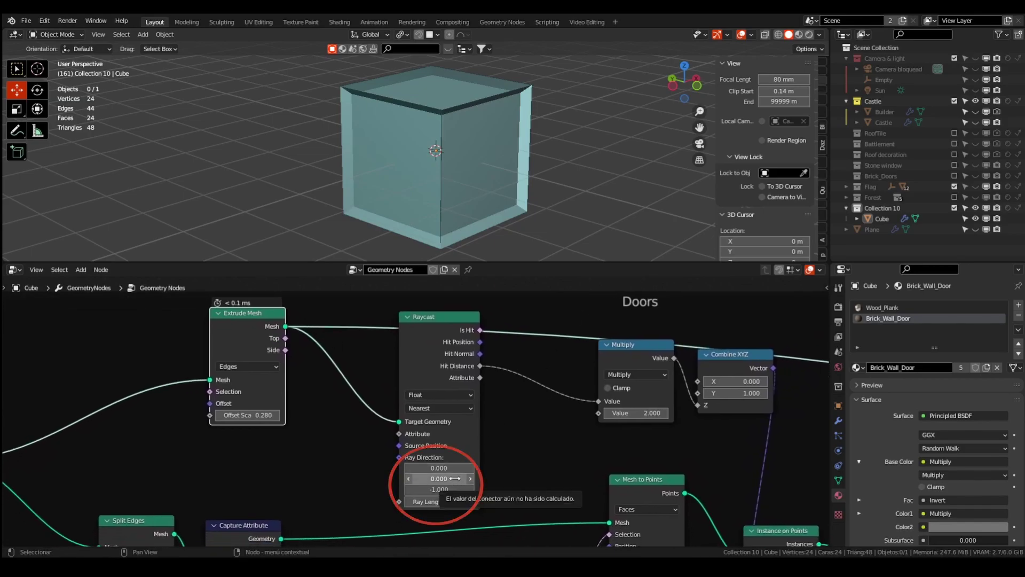
mouse_move(482, 436)
middle_mouse_down()
mouse_move(442, 448)
mouse_move(405, 437)
middle_mouse_up()
right_click_drag(401, 327, 398, 358, "ctrl")
middle_click_drag(325, 335, 296, 334)
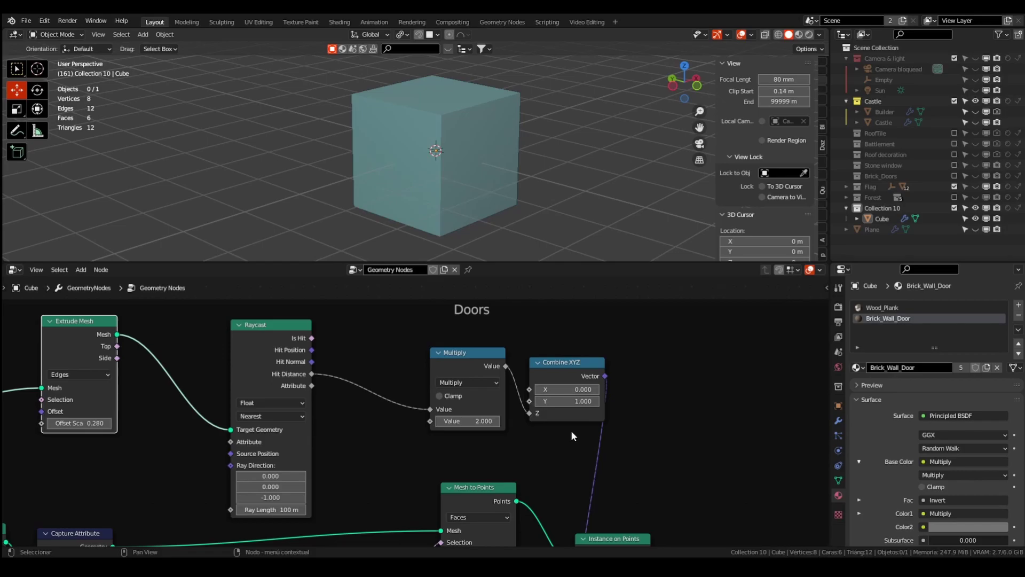
Step: Examine the Split Edges, Normal and Capture Attribute nodes and the Equal, Not, And and Material Selection nodes
scroll(571, 436, "down", 3)
scroll(540, 400, "up", 6)
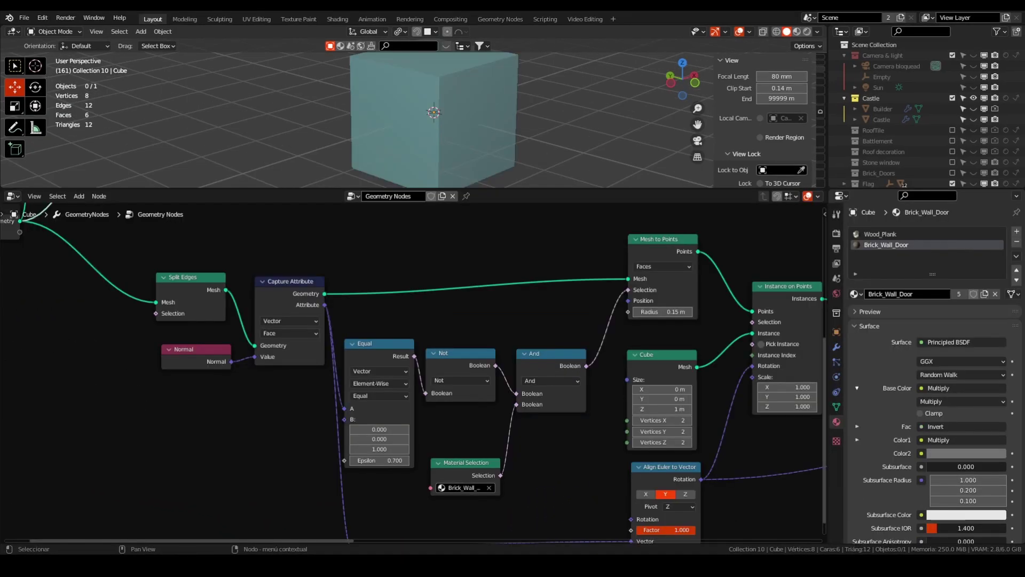
middle_click_drag(84, 270, 305, 344)
scroll(276, 338, "up", 6)
middle_click_drag(186, 265, 214, 308)
middle_click_drag(573, 396, 559, 357)
middle_click_drag(436, 386, 214, 321)
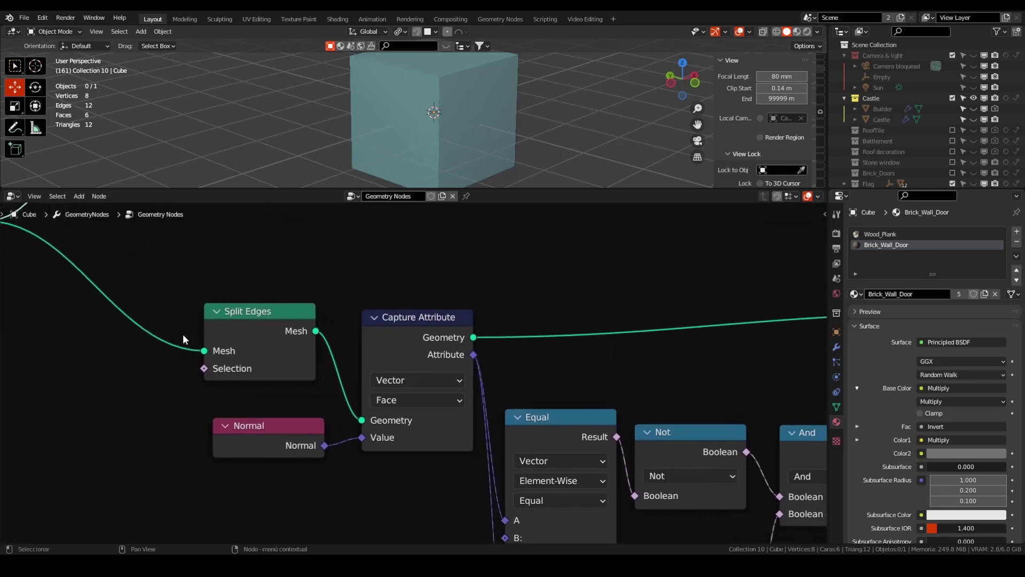
scroll(453, 446, "down", 5)
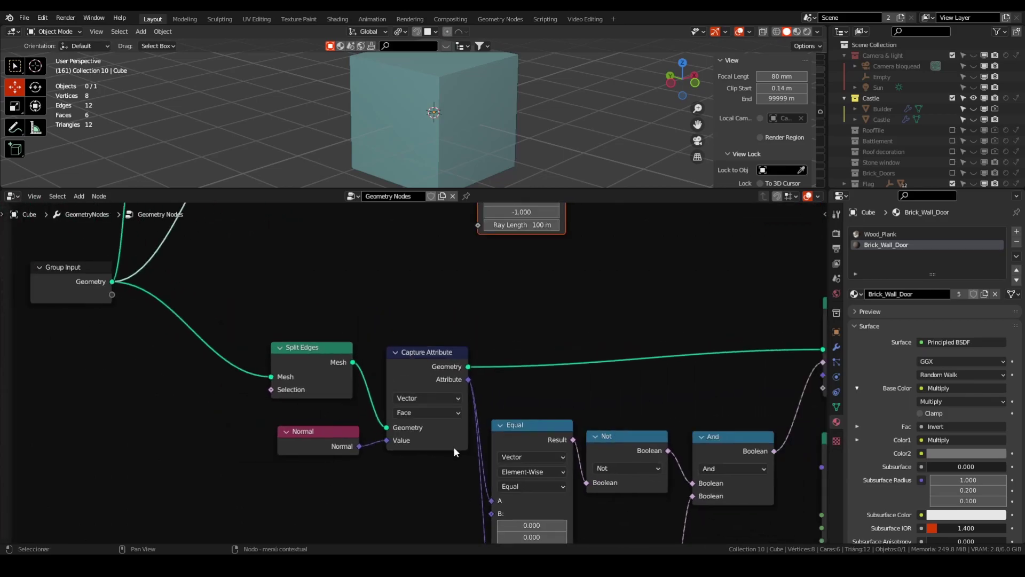
middle_click_drag(369, 361, 353, 363)
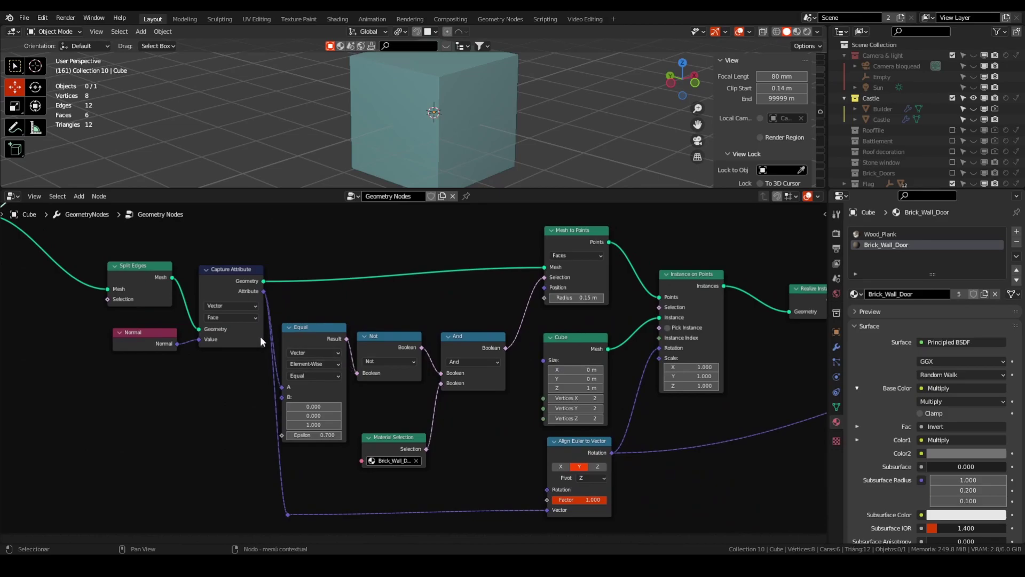
Step: Move the Mesh to Points node slightly closer to the Cube node and briefly run the animation playback
left_click_drag(571, 243, 576, 258)
key("space")
middle_click_drag(645, 264, 517, 258)
key("space")
scroll(395, 350, "up", 3)
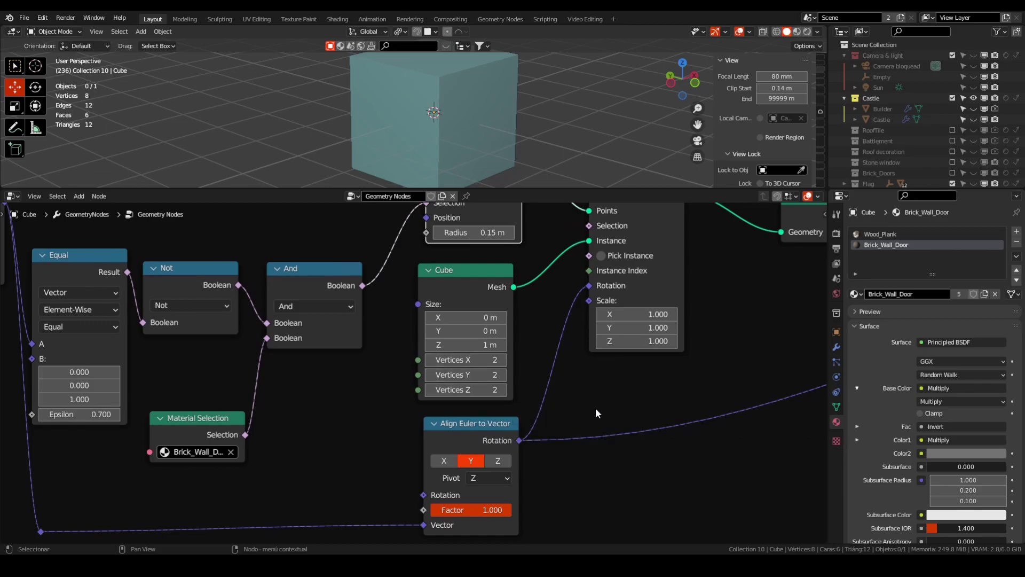
Step: Connect the Combine XYZ vector to the Scale input of the Instance on Points node that instances the Cube
scroll(595, 408, "down", 3)
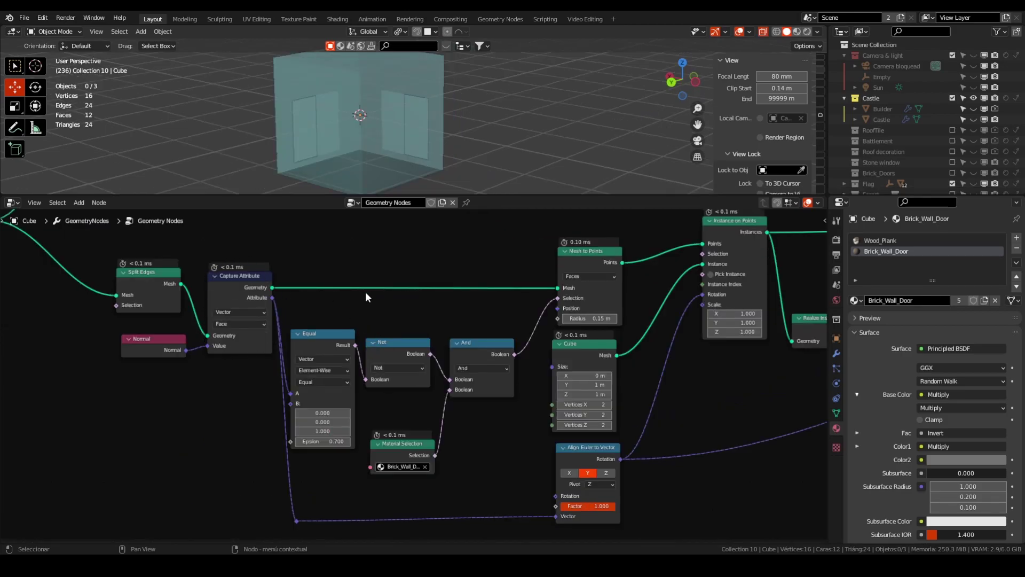
middle_click_drag(384, 293, 307, 286)
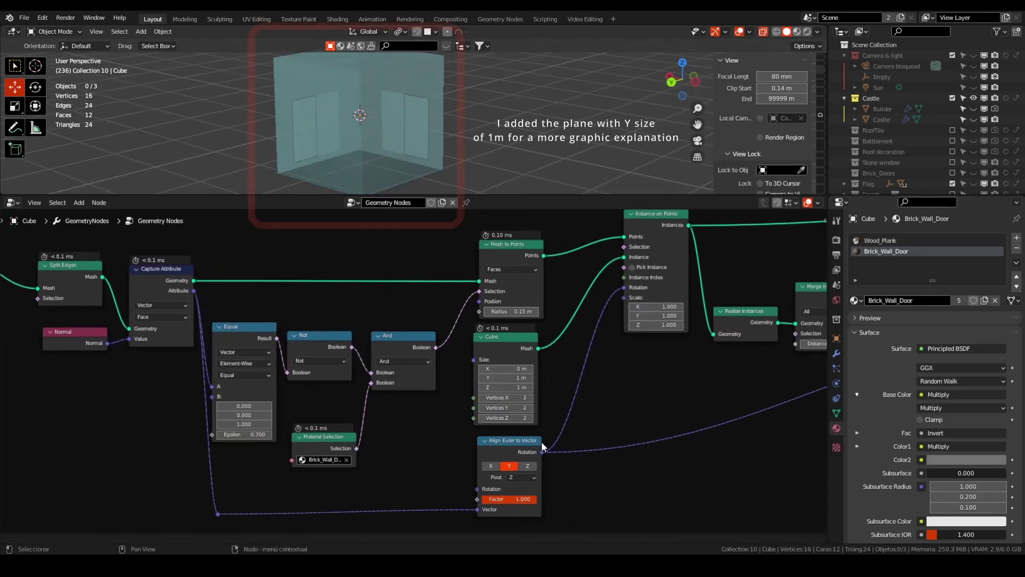
scroll(527, 464, "down", 3)
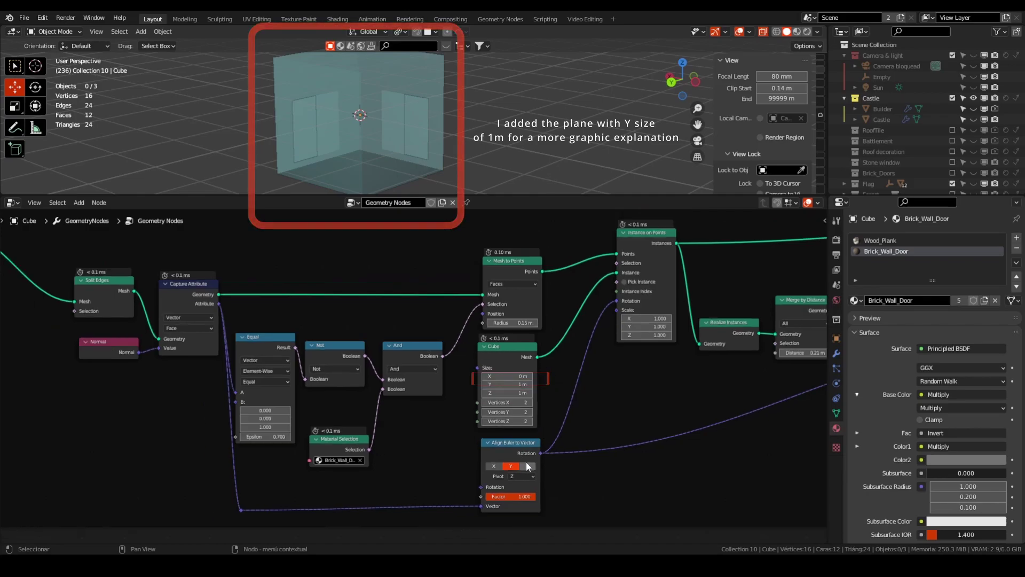
middle_click_drag(528, 464, 455, 485)
scroll(456, 484, "down", 2)
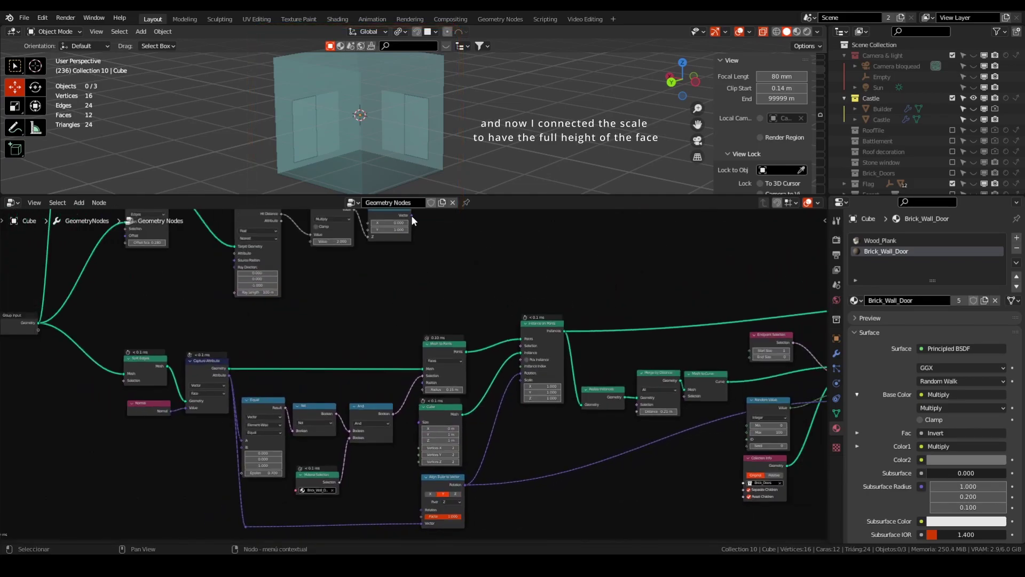
left_click_drag(412, 215, 517, 382)
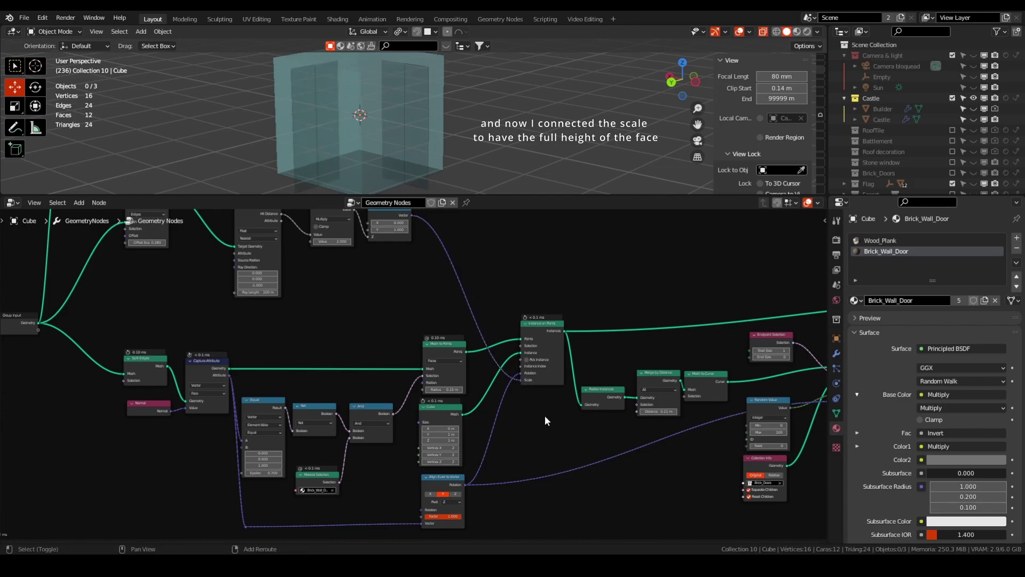
mouse_move(350, 147)
middle_mouse_down()
mouse_move(399, 137)
mouse_move(345, 139)
middle_mouse_up()
Step: Connect the Mesh to Curve node's Curve output to Join Geometry and inspect the result on the cube
middle_click_drag(562, 354, 299, 383)
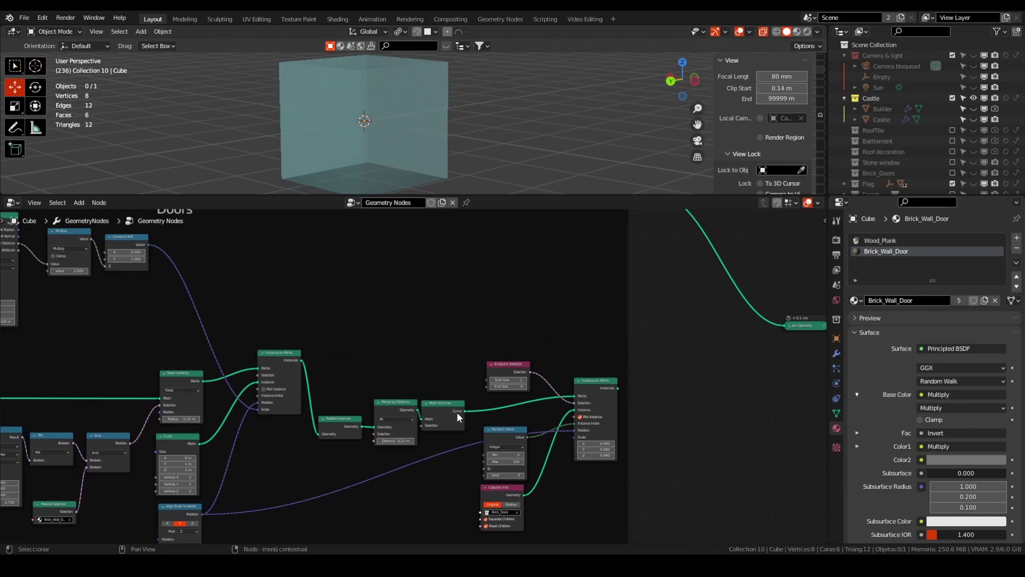
left_click_drag(464, 410, 784, 322)
middle_click_drag(417, 114, 440, 123)
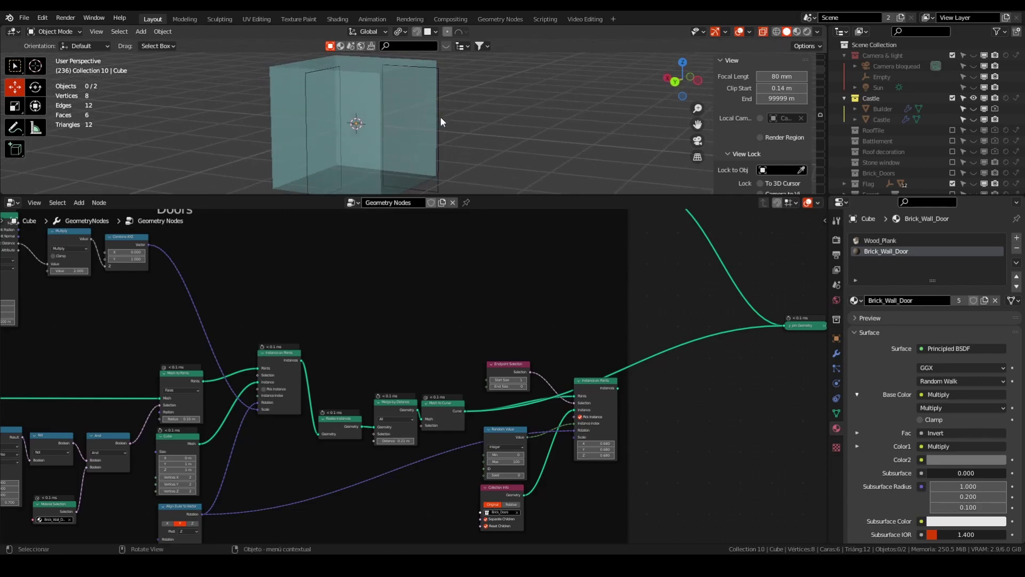
Step: Set the Cube node's Y size to 0 m
left_click(185, 464)
type("0")
key("Return")
Step: Reposition the Random Value and Collection Info nodes beside the Instance on Points node that places the doors
middle_click_drag(525, 331, 523, 300)
scroll(537, 387, "up", 1)
scroll(575, 395, "up", 1)
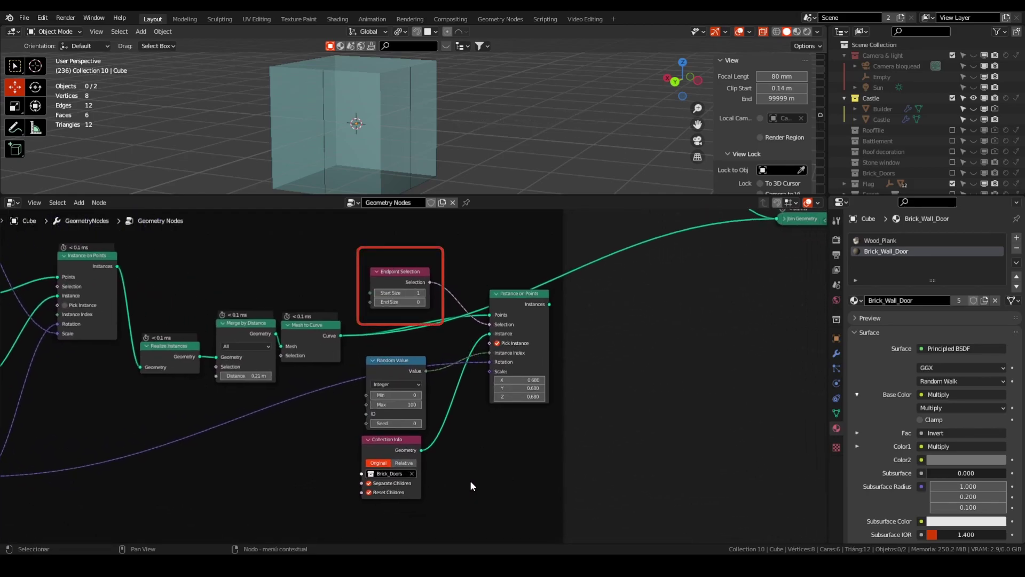
left_click(404, 270)
middle_click_drag(504, 485, 448, 478)
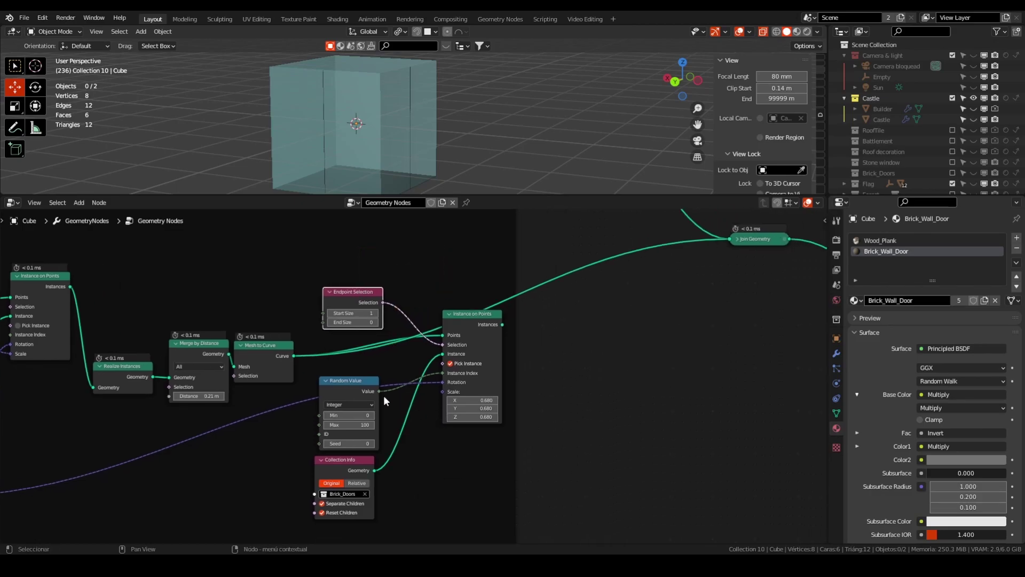
left_click_drag(345, 458, 349, 474)
left_click_drag(348, 384, 348, 388)
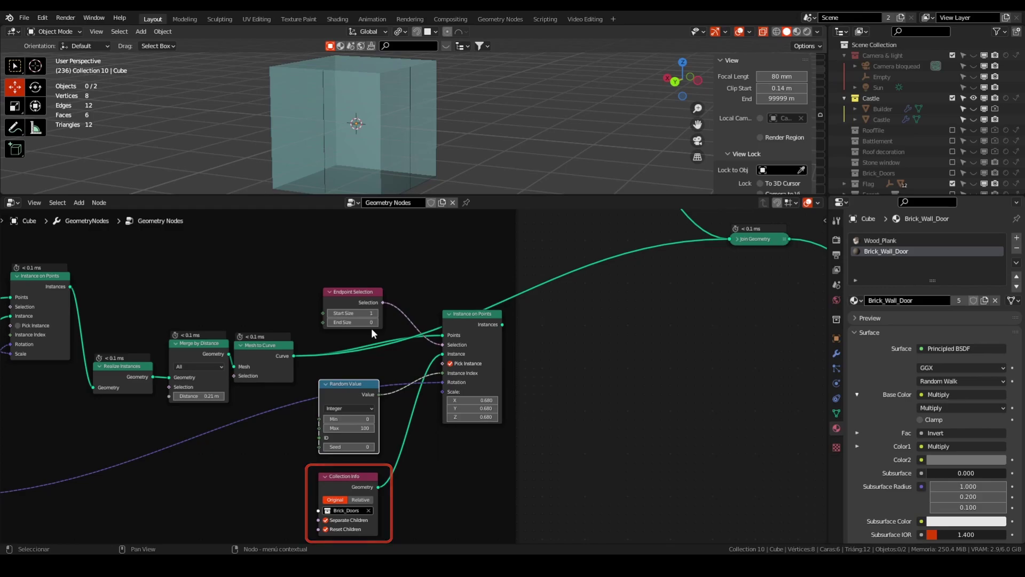
left_click_drag(349, 476, 353, 468)
Step: Connect the door Instance on Points node's Instances output to Join Geometry and cut the Curve preview link
left_click_drag(502, 324, 730, 238)
right_click_drag(609, 260, 609, 262, "ctrl")
middle_click_drag(448, 134, 469, 121)
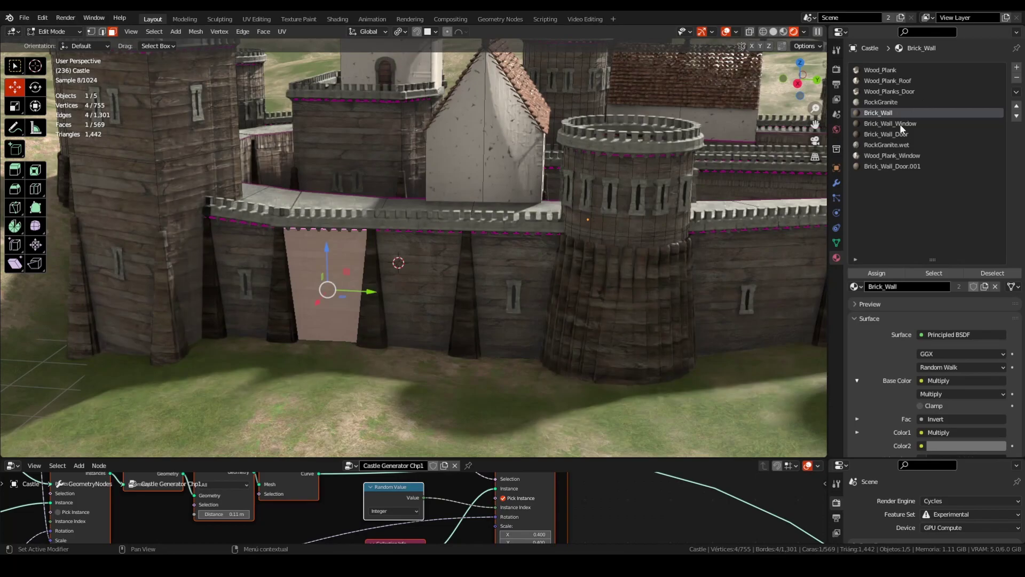
Step: Assign the Brick_Wall_Door material to the selected outer wall face between the buttresses
left_click(899, 127)
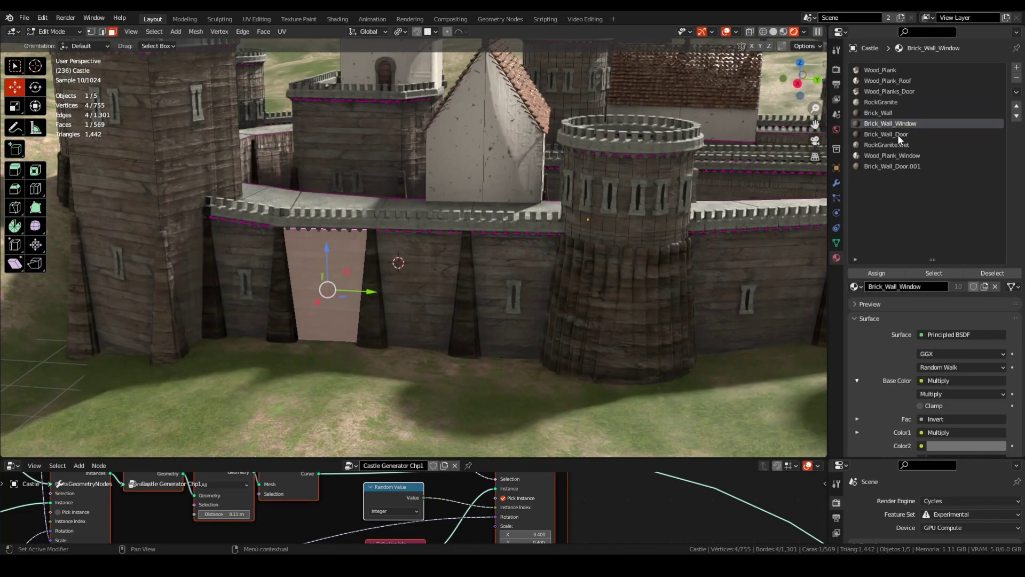
left_click(897, 134)
left_click(870, 273)
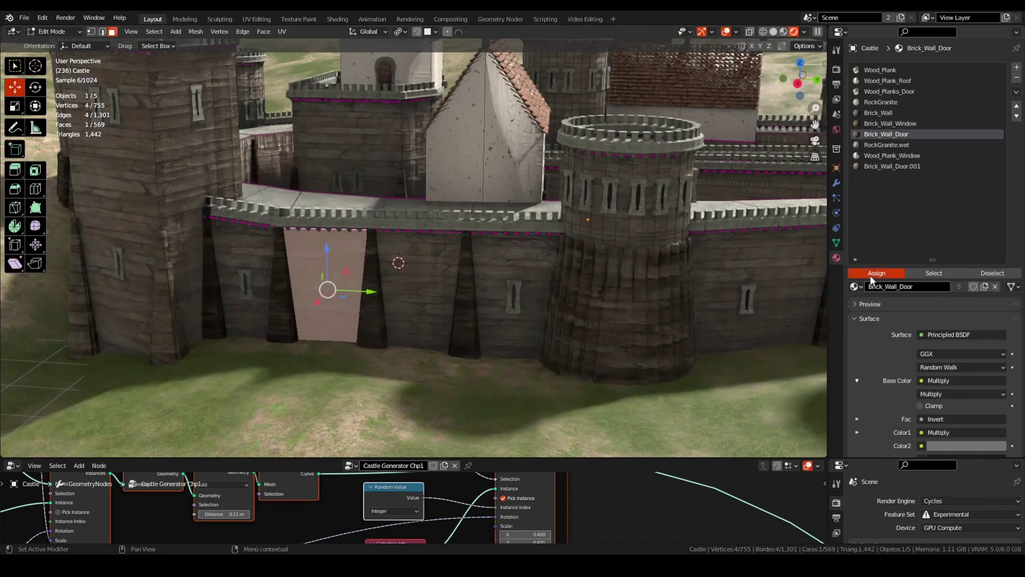
Step: Assign the Wood_Planks_Door material to the plastered gable wall face of the house behind the battlements
left_click(461, 169)
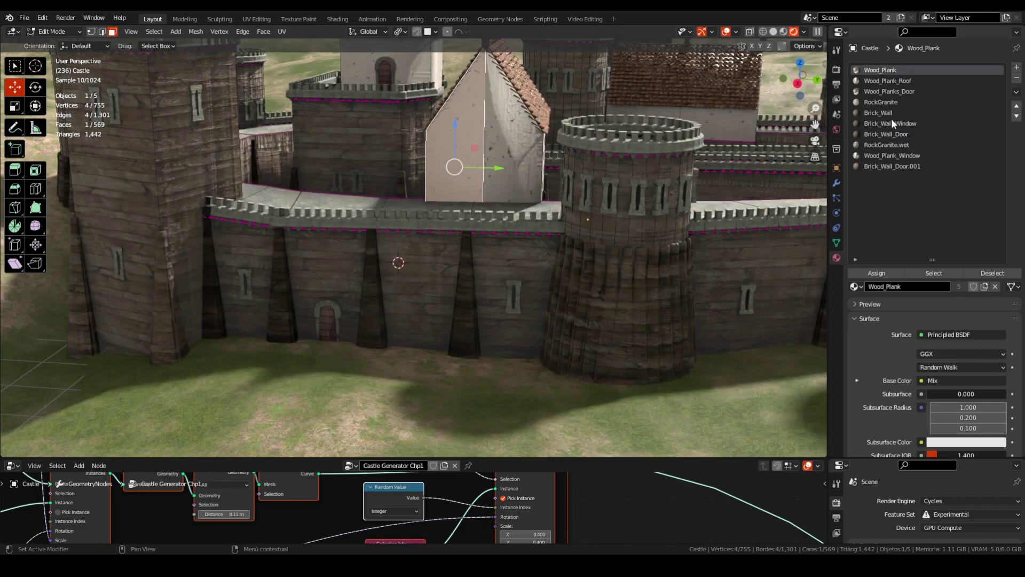
left_click(868, 274)
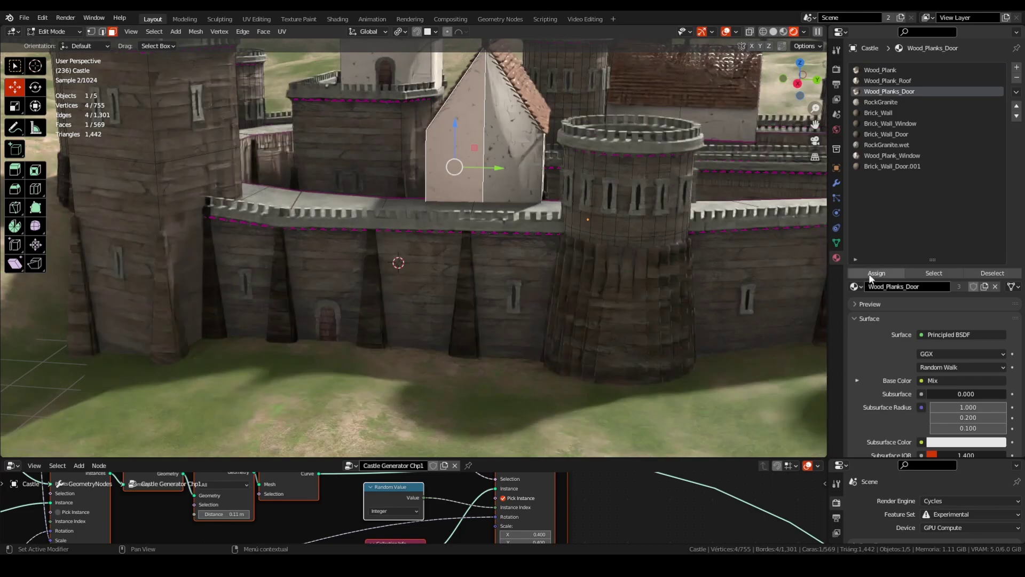
Step: Assign the Wood_Planks_Door material to the plastered house's other gable face, beside the one that already has a door
left_click(524, 152)
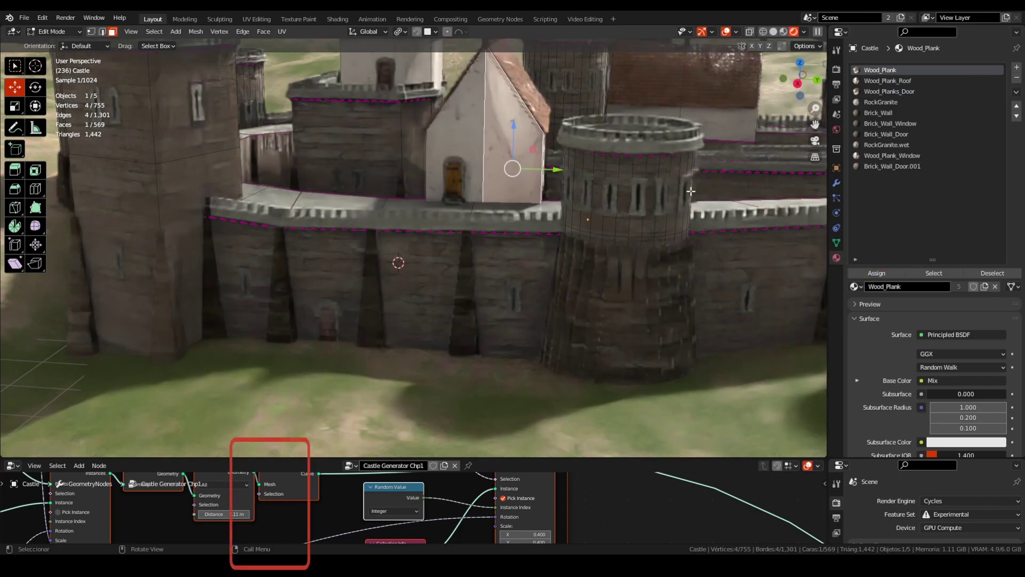
left_click(867, 274)
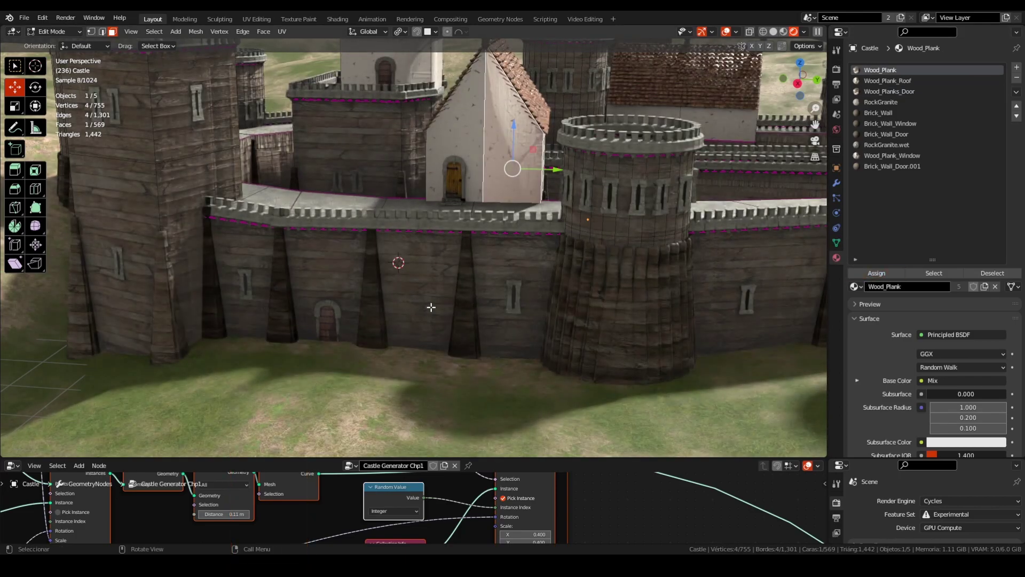
left_click(892, 91)
left_click(878, 273)
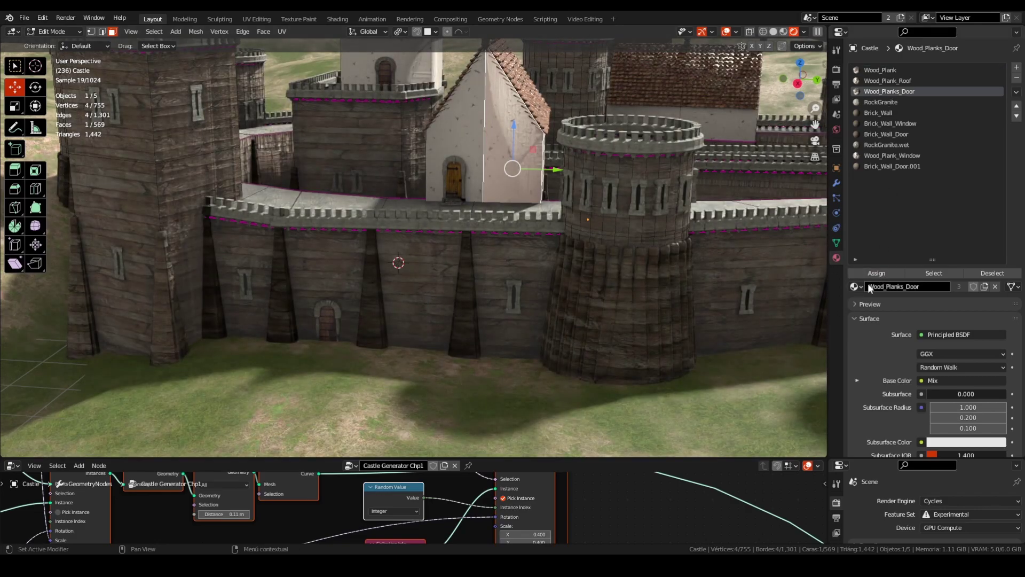
left_click(882, 274)
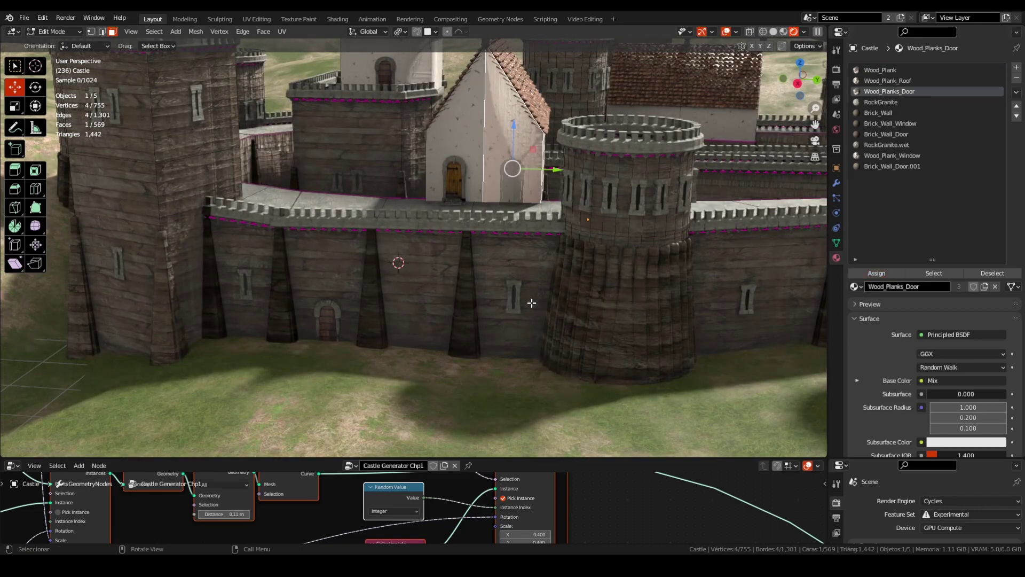
Step: Assign the Brick_Wall_Door material to the outer wall face between the two buttresses beneath the plastered house
left_click(424, 316)
left_click(940, 113)
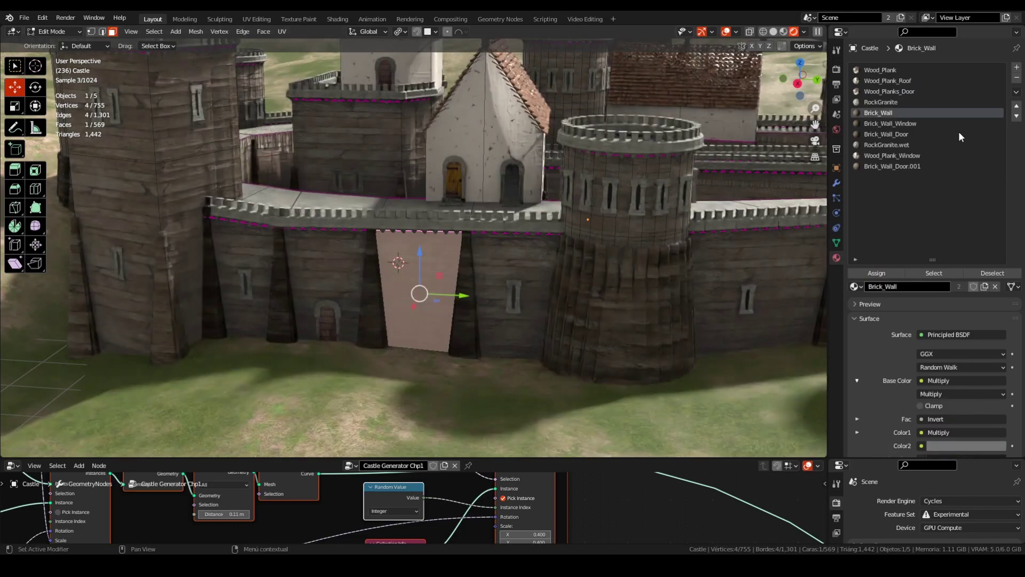
left_click(904, 134)
left_click(885, 272)
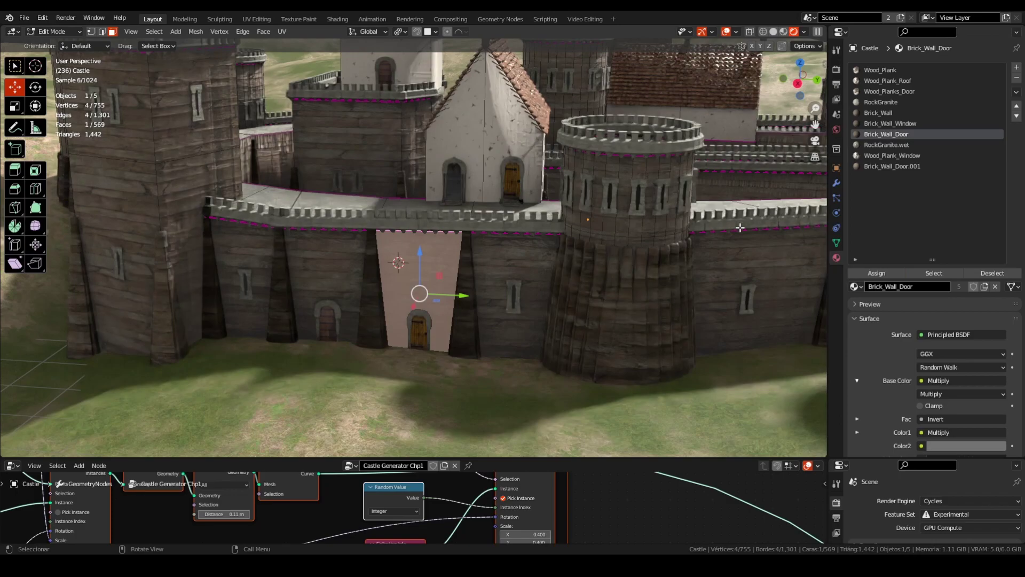
Step: Assign the Brick_Wall_Door material to the lower front face of the large square tower
left_click(121, 256)
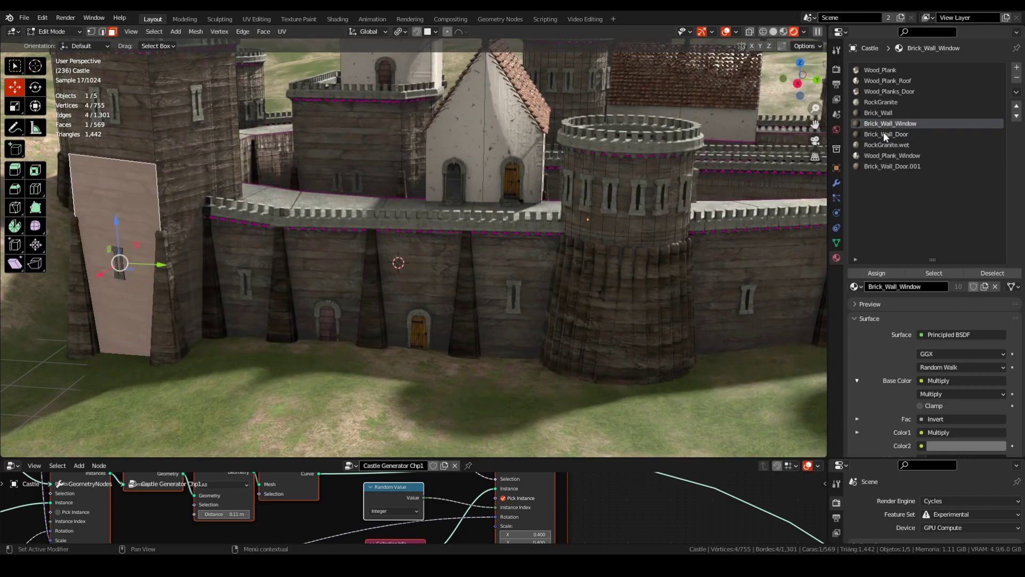
left_click(883, 133)
left_click(875, 271)
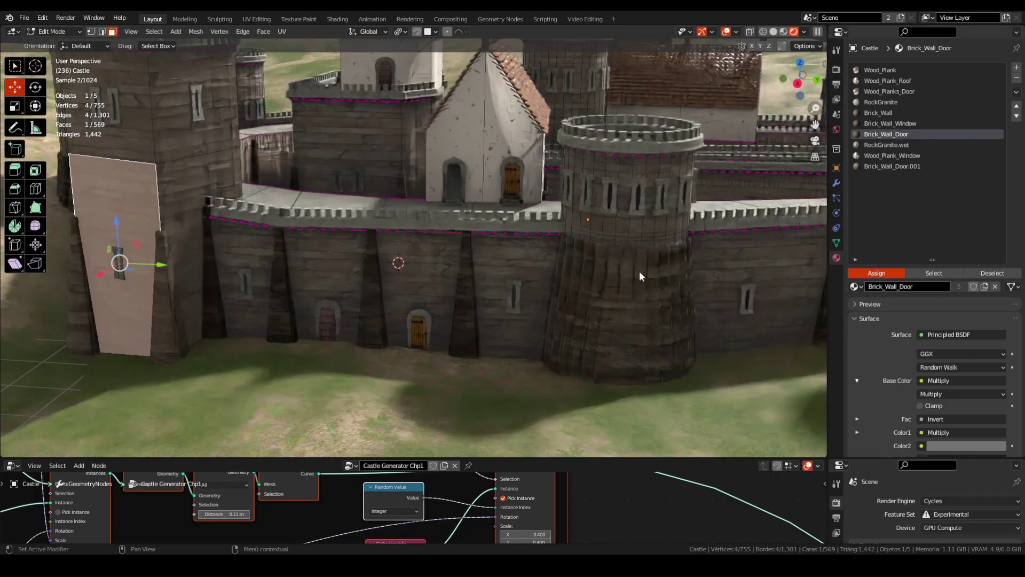
middle_click_drag(390, 290, 262, 332)
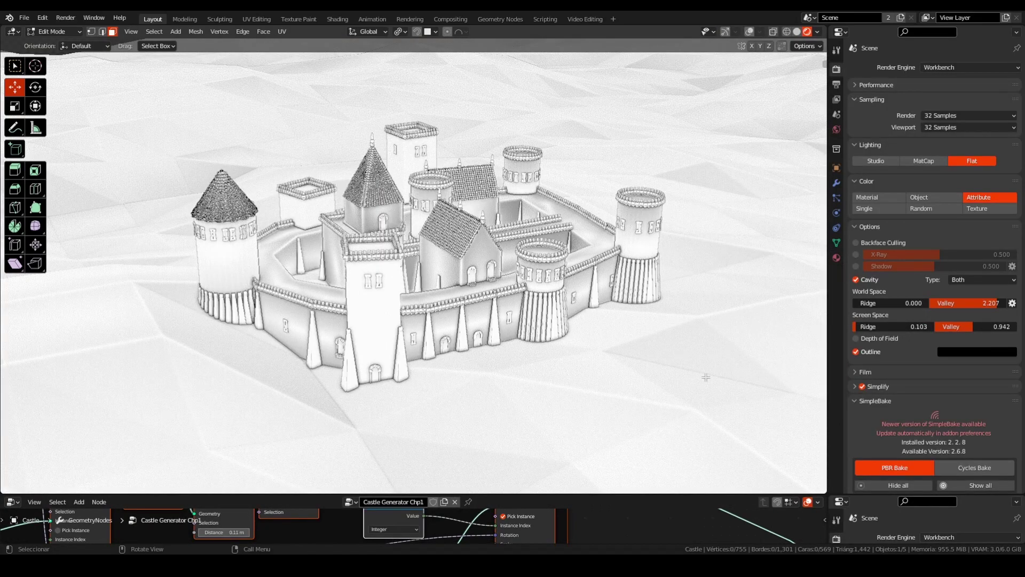
Step: Set the Workbench lighting to MatCap with a brownish sphere and the color mode to Material
middle_click_drag(694, 261, 722, 282)
left_click(909, 161)
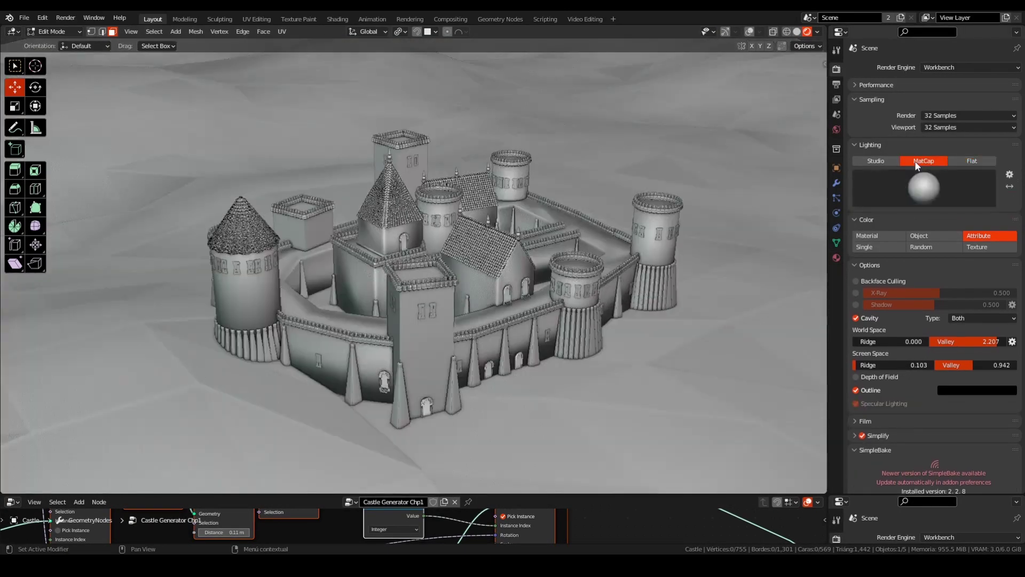
left_click(883, 236)
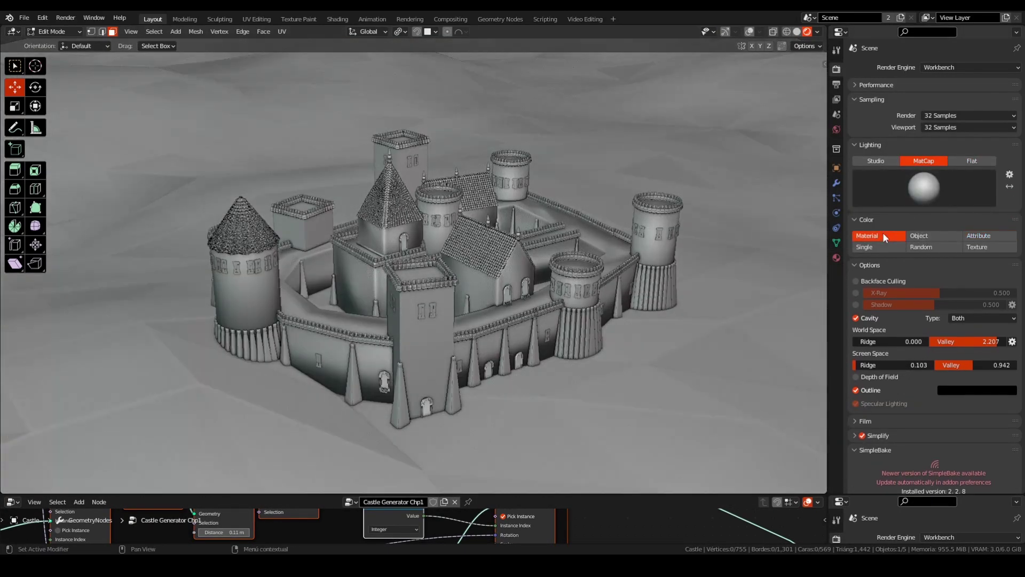
left_click(924, 187)
left_click(764, 232)
middle_click_drag(692, 277, 665, 279)
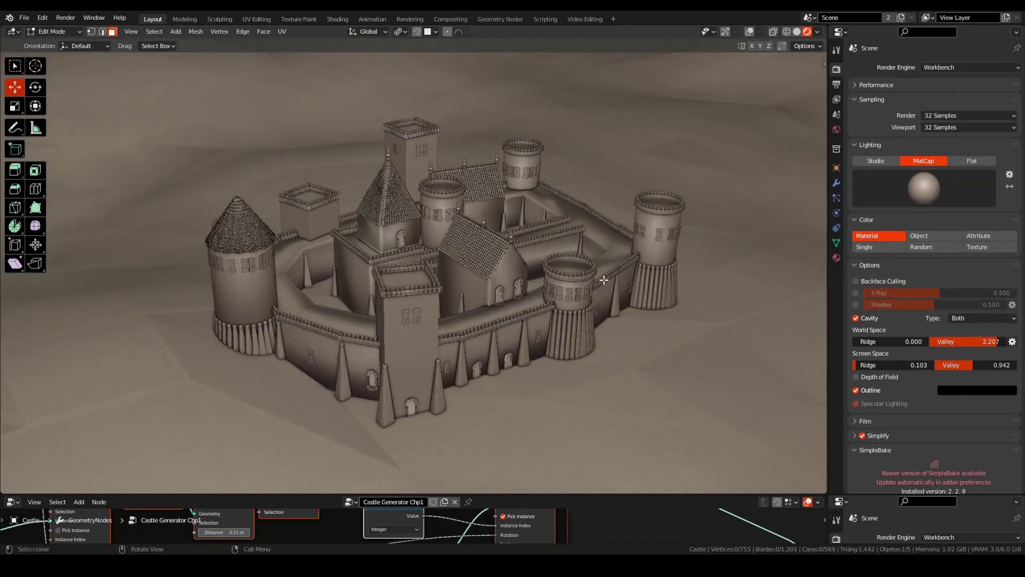
middle_click_drag(553, 285, 502, 281)
Step: Keep Workbench as the render engine, set its lighting to Flat, and toggle the outline off and on
left_click(964, 68)
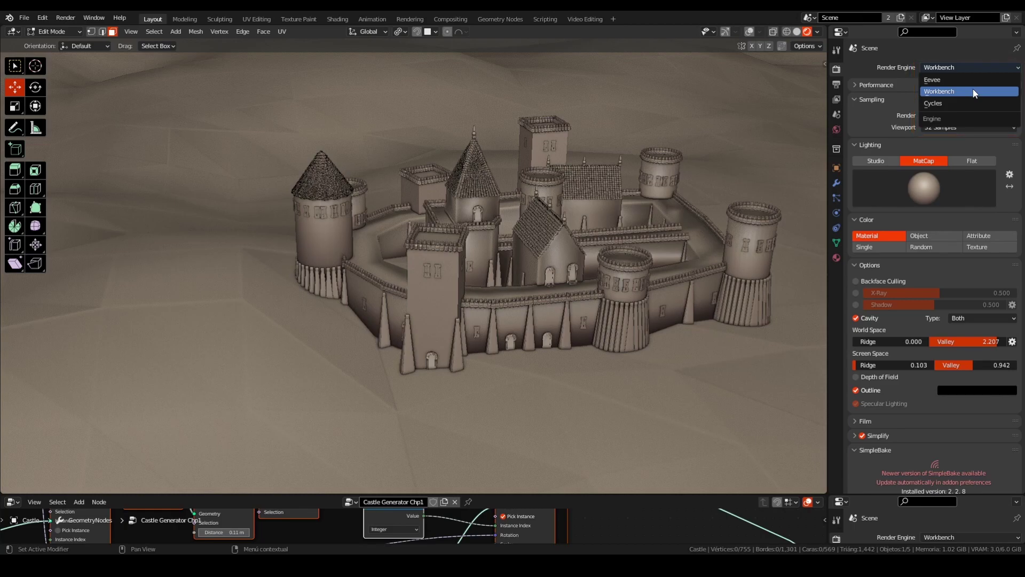
left_click(972, 90)
left_click(978, 157)
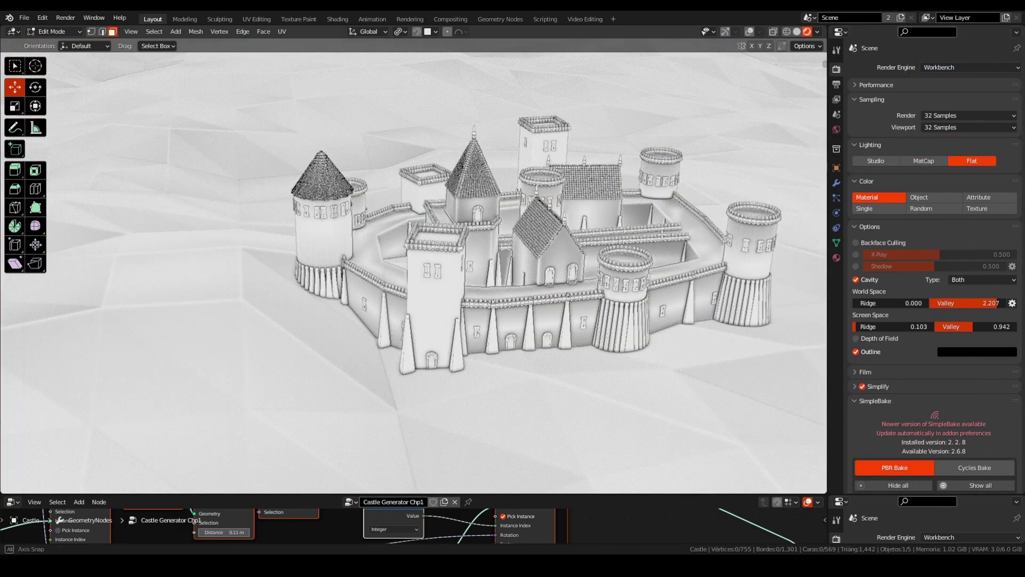
middle_click_drag(614, 220, 612, 241)
left_click(855, 351)
left_click(855, 351)
scroll(458, 348, "up", 5)
middle_click_drag(381, 330, 442, 296)
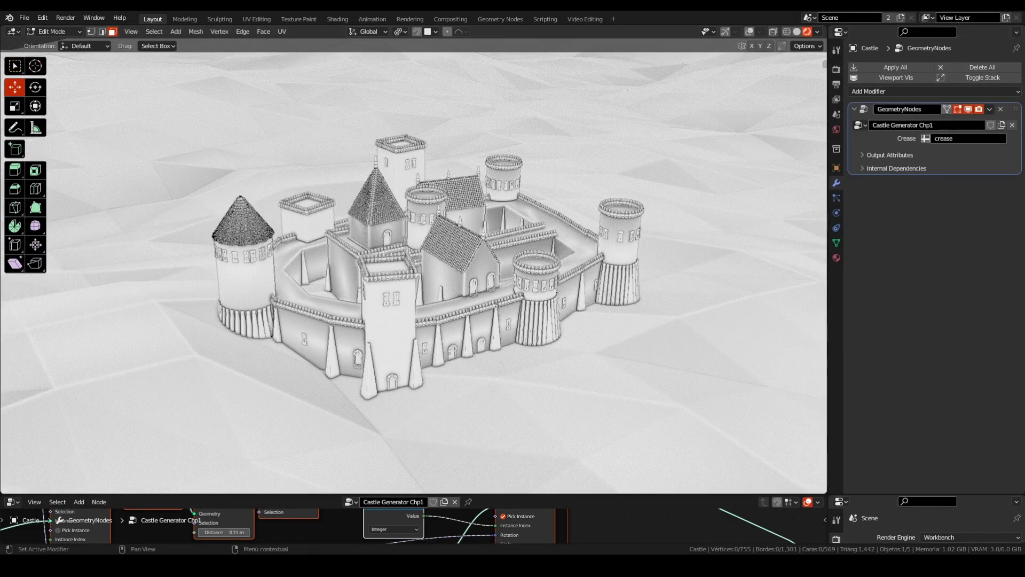
Step: Switch the castle to Object Mode and toggle the viewport visibility of all its modifiers off and on
key("Tab")
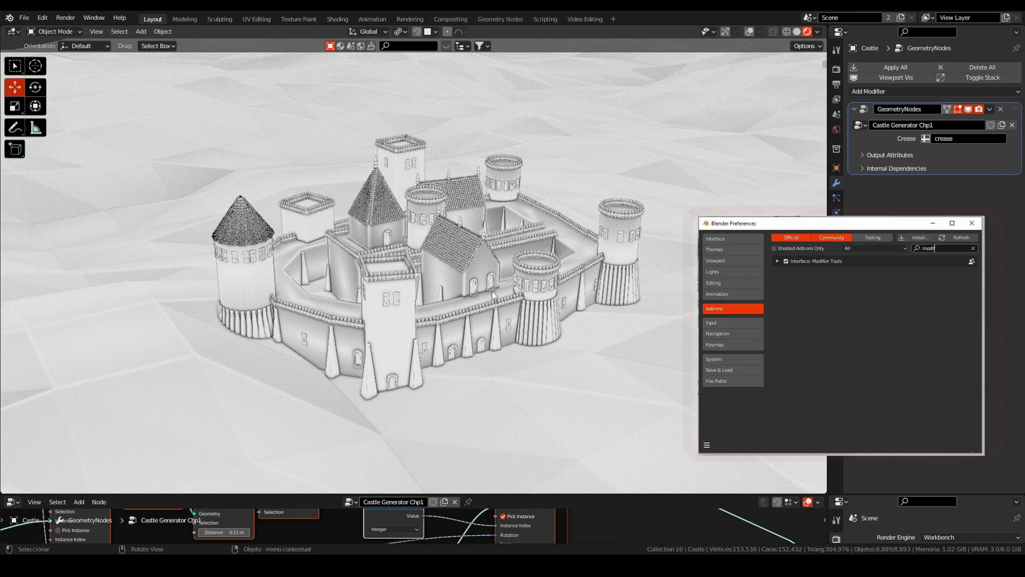
left_click(905, 77)
left_click(905, 76)
left_click(905, 77)
left_click(905, 77)
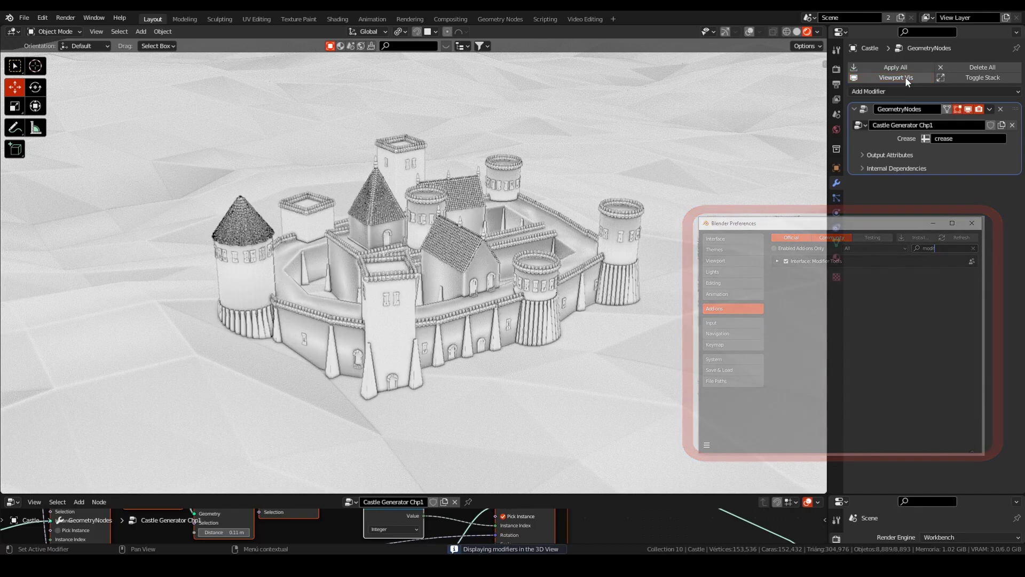
Step: Collapse and expand the castle's modifier stack, and hide and show its modifiers in the viewport again
left_click(971, 79)
left_click(972, 79)
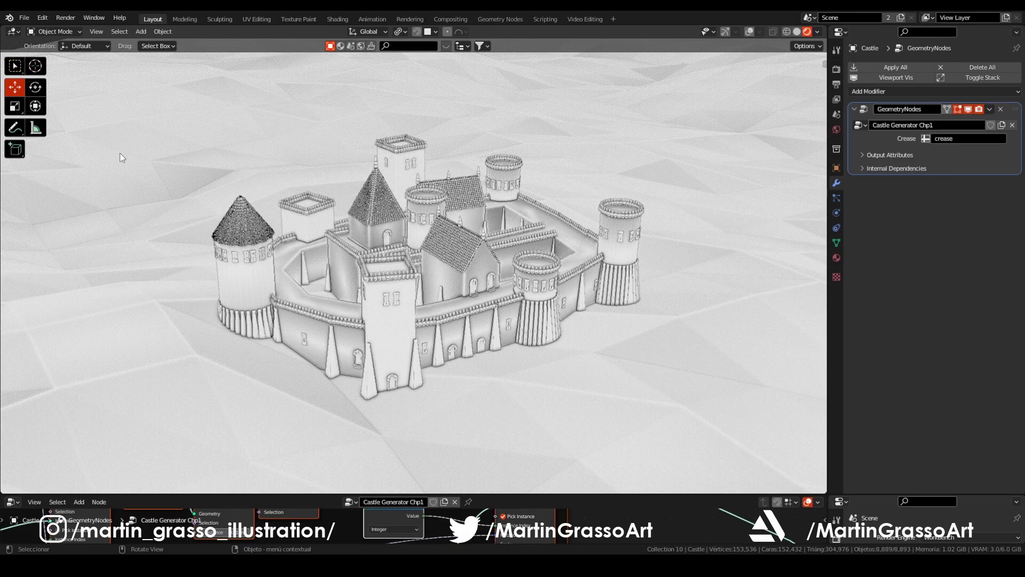
left_click(870, 79)
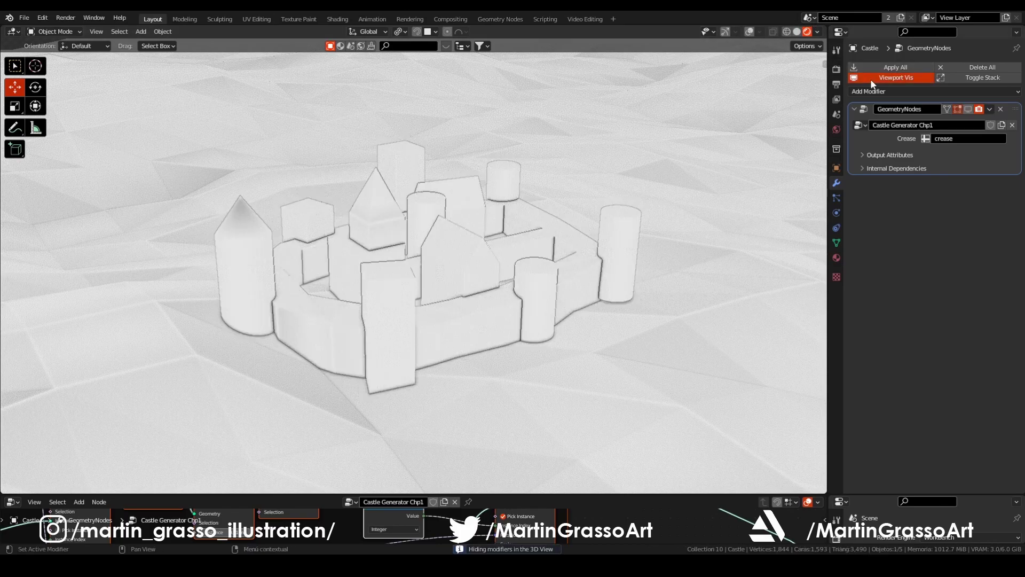
left_click(870, 79)
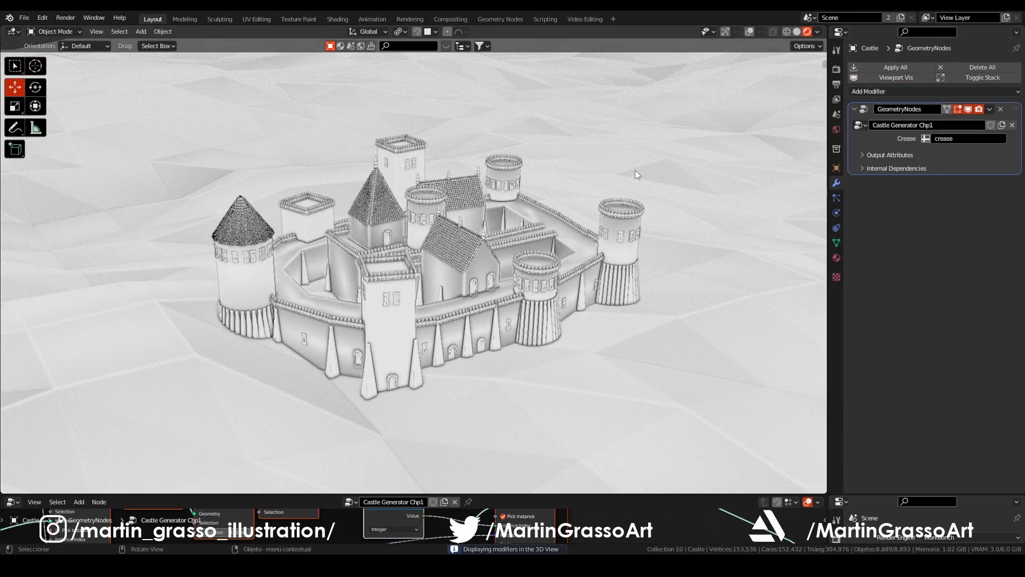